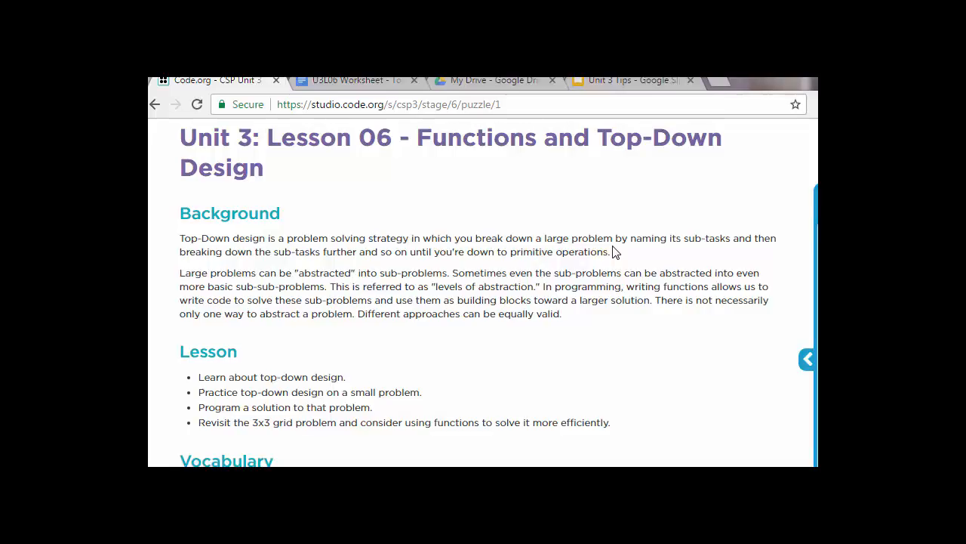
pyautogui.scroll(-3, 615, 251)
pyautogui.scroll(-2, 589, 264)
pyautogui.scroll(-3, 529, 302)
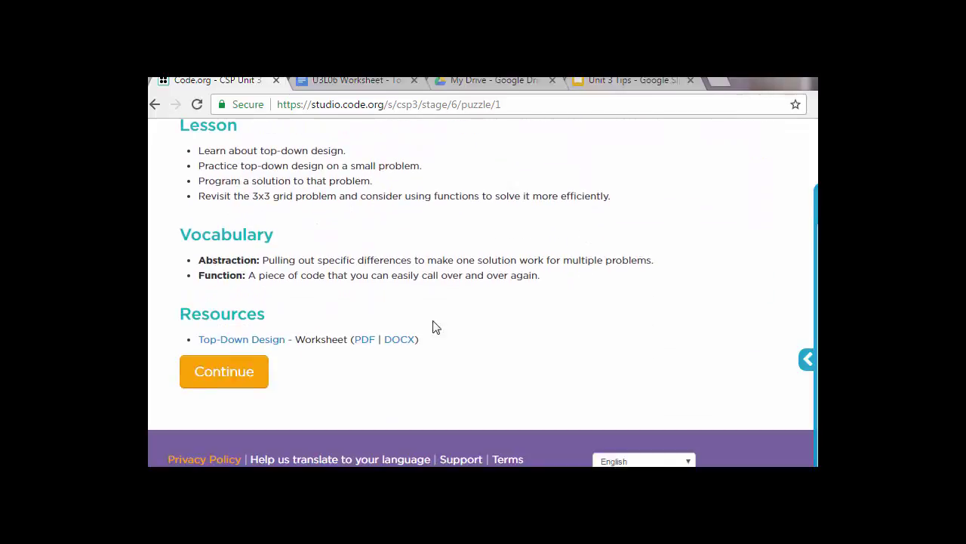
# Open the Top-Down Design worksheet from its link in the document
pyautogui.click(261, 339)
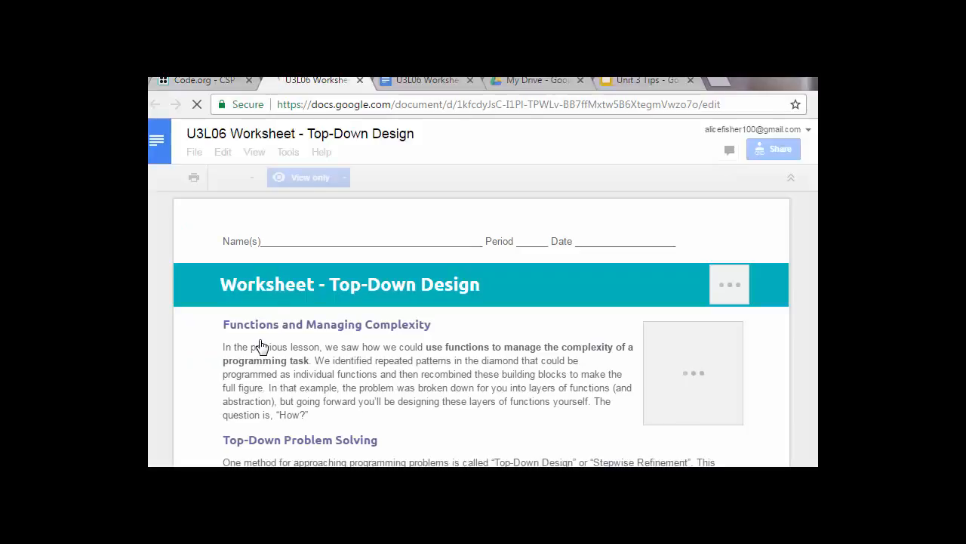
pyautogui.scroll(-3, 262, 347)
pyautogui.scroll(-3, 309, 287)
pyautogui.scroll(-3, 310, 288)
pyautogui.scroll(-3, 309, 287)
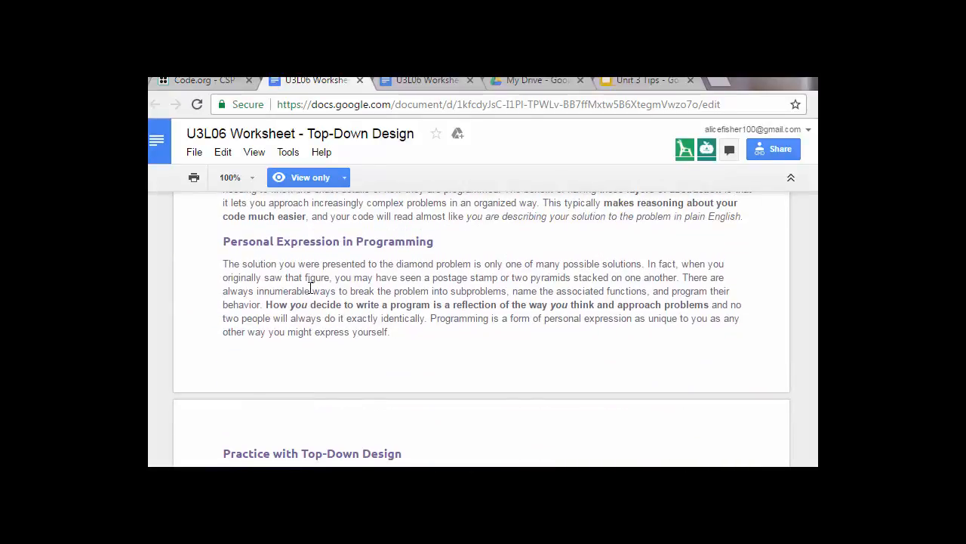
pyautogui.scroll(-3, 310, 287)
pyautogui.scroll(-3, 310, 287)
pyautogui.scroll(-5, 309, 288)
pyautogui.scroll(-2, 309, 287)
pyautogui.scroll(1, 283, 294)
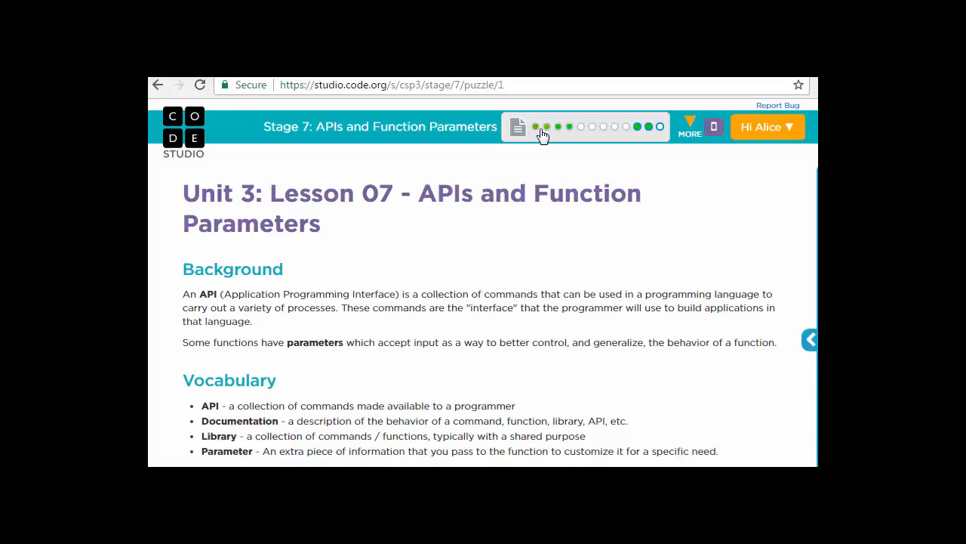
# Jump to puzzle 3 of Lesson 07 via its progress dot in the header
pyautogui.click(547, 127)
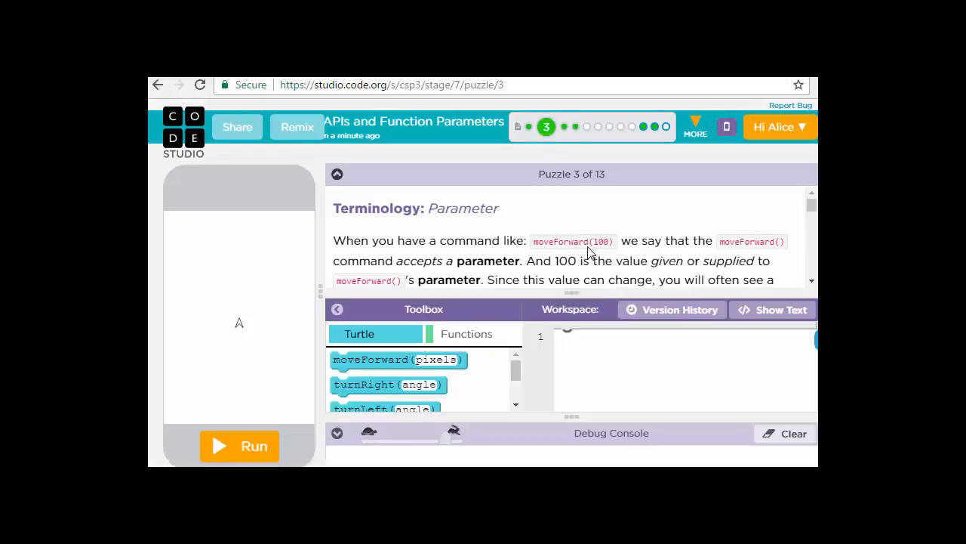
pyautogui.scroll(-3, 583, 242)
pyautogui.scroll(-3, 583, 241)
pyautogui.scroll(-3, 583, 242)
pyautogui.scroll(-3, 581, 234)
pyautogui.scroll(-3, 581, 235)
pyautogui.scroll(-3, 583, 242)
pyautogui.scroll(-2, 583, 242)
pyautogui.scroll(3, 453, 226)
pyautogui.scroll(-3, 449, 230)
pyautogui.scroll(1, 445, 234)
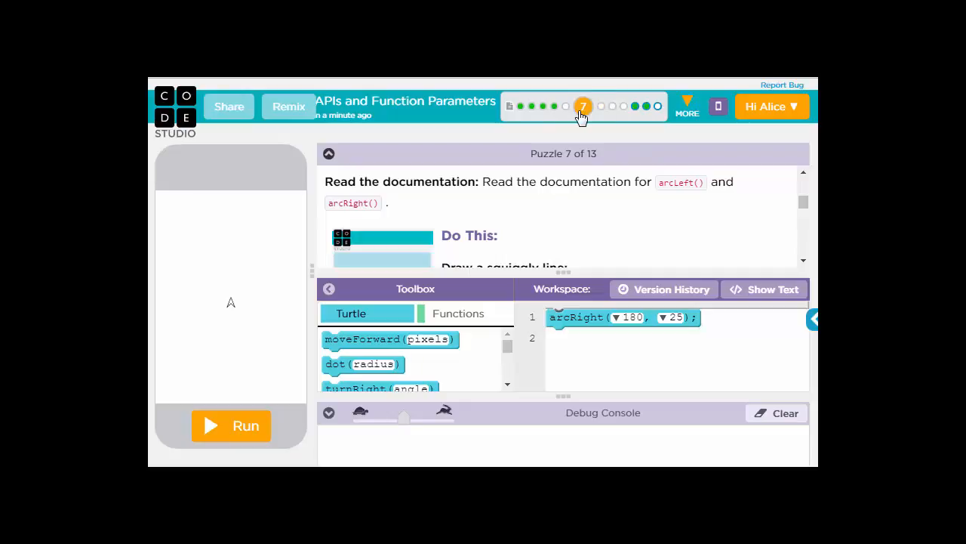
pyautogui.scroll(-3, 597, 230)
pyautogui.scroll(-3, 597, 230)
pyautogui.scroll(2, 593, 231)
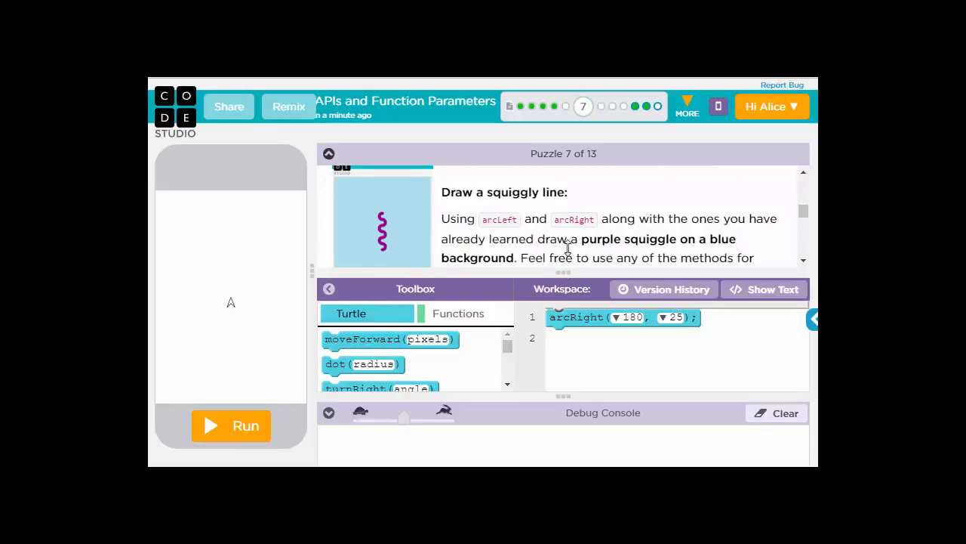
# Collapse the puzzle 7 instructions so the command list has more room
pyautogui.moveTo(568, 272); pyautogui.dragTo(568, 193)
pyautogui.scroll(-2, 373, 347)
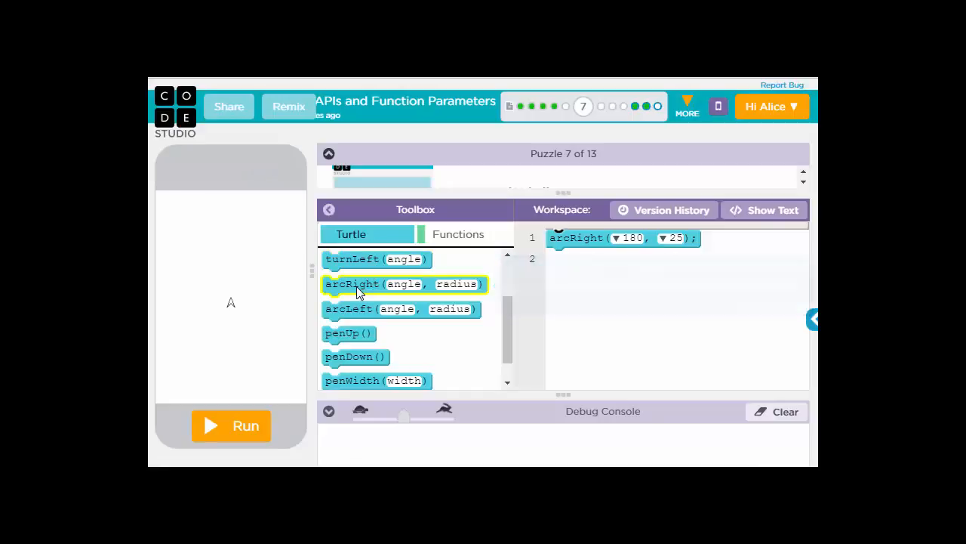
# Change arcRight's angle from 180 to 90 and run it to draw a quarter-circle arc
pyautogui.moveTo(358, 289); pyautogui.dragTo(332, 268)
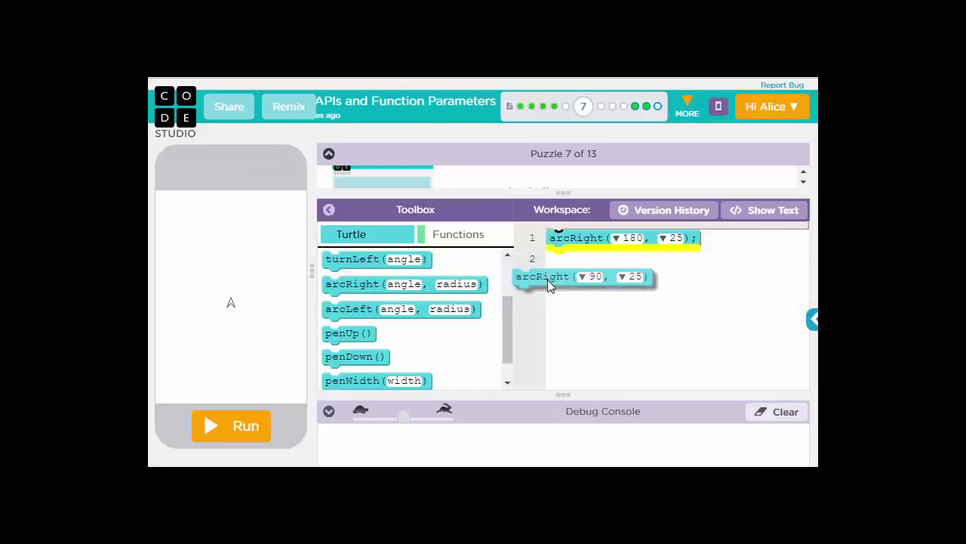
pyautogui.doubleClick(627, 238)
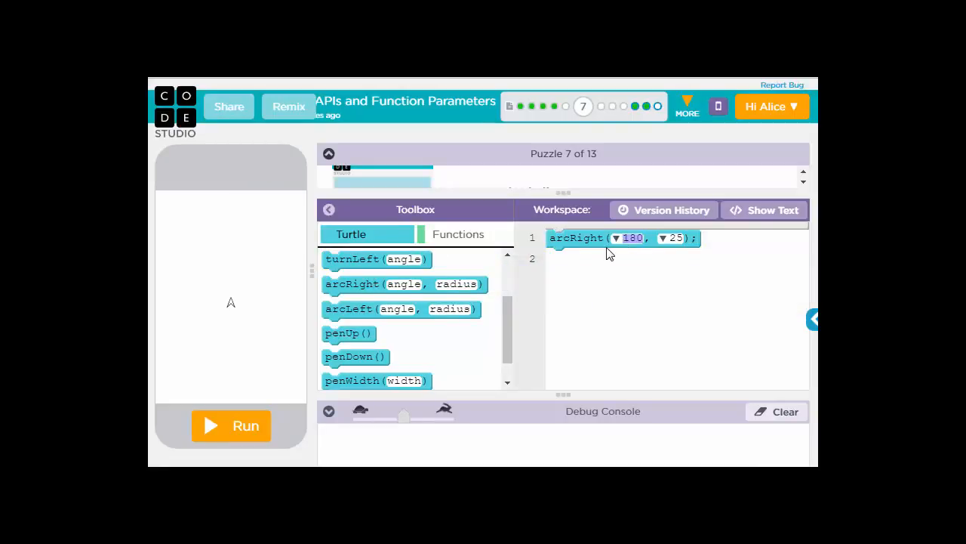
pyautogui.write('90')
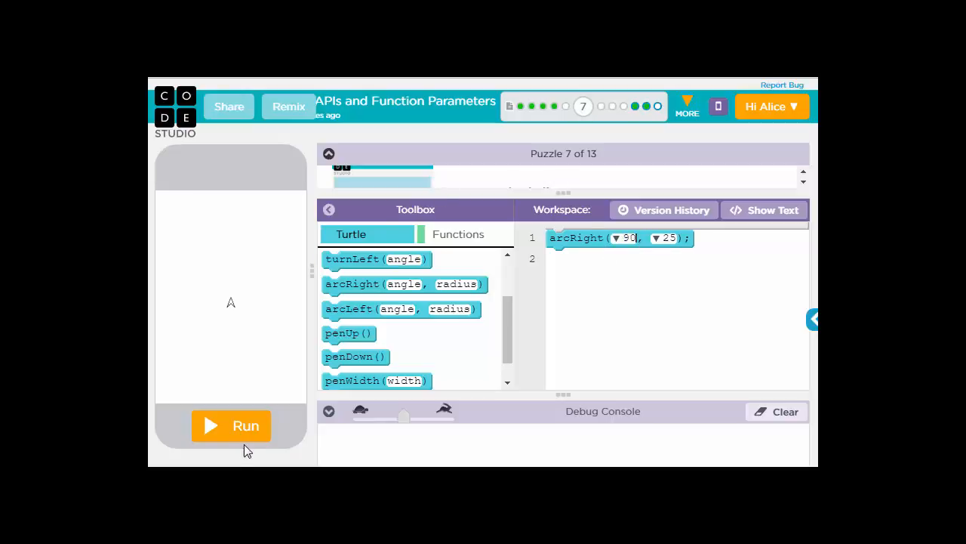
pyautogui.click(234, 427)
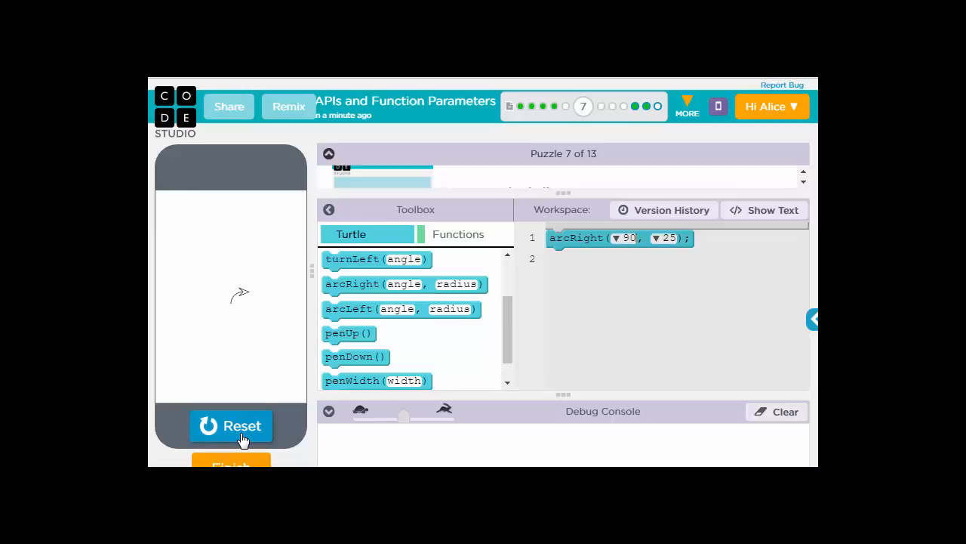
# Expand the puzzle 7 instructions panel back to full height
pyautogui.moveTo(562, 190); pyautogui.dragTo(578, 326)
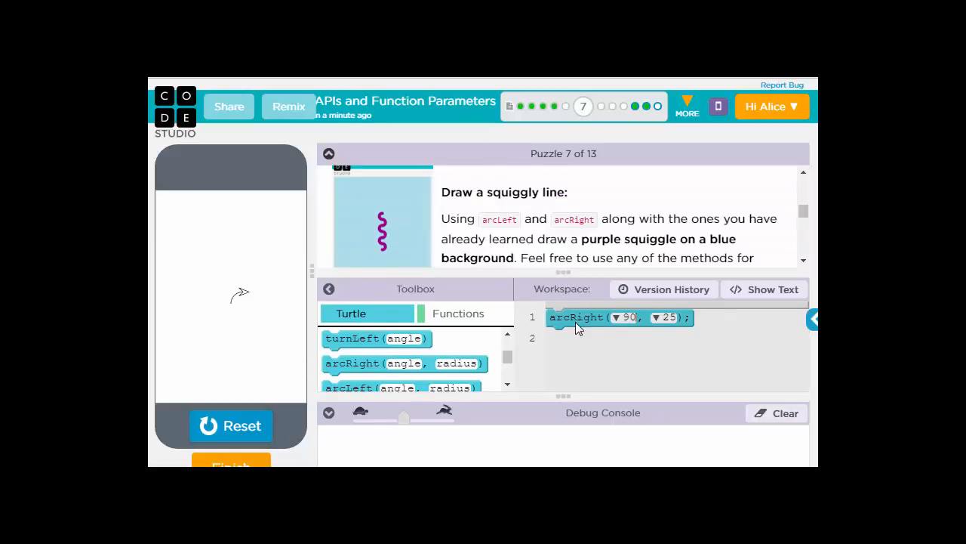